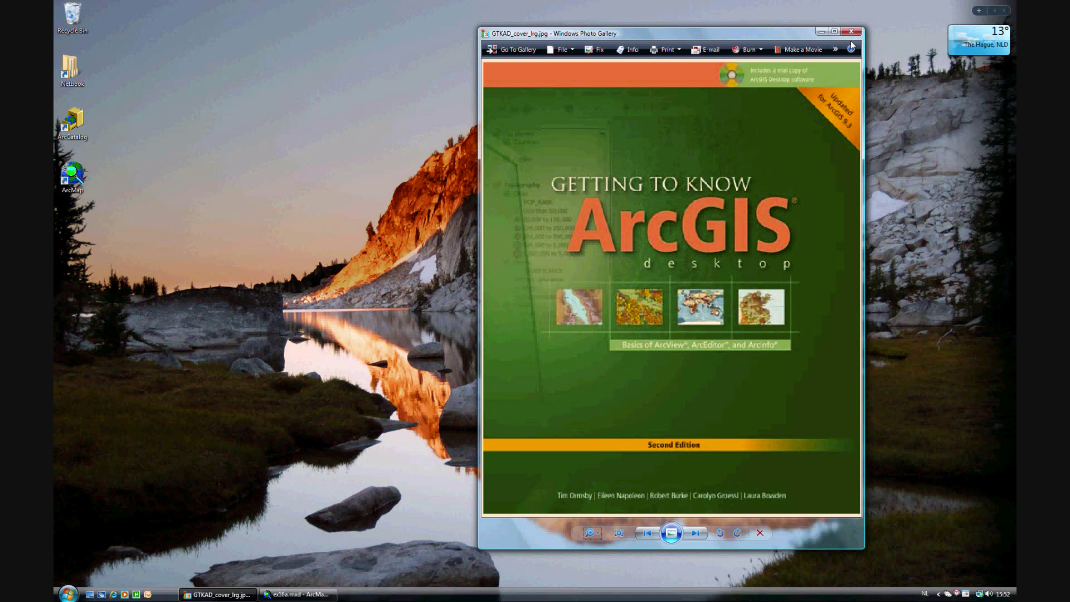
# Minimize the Windows Photo Gallery window showing the ArcGIS book cover.
pyautogui.click(823, 32)
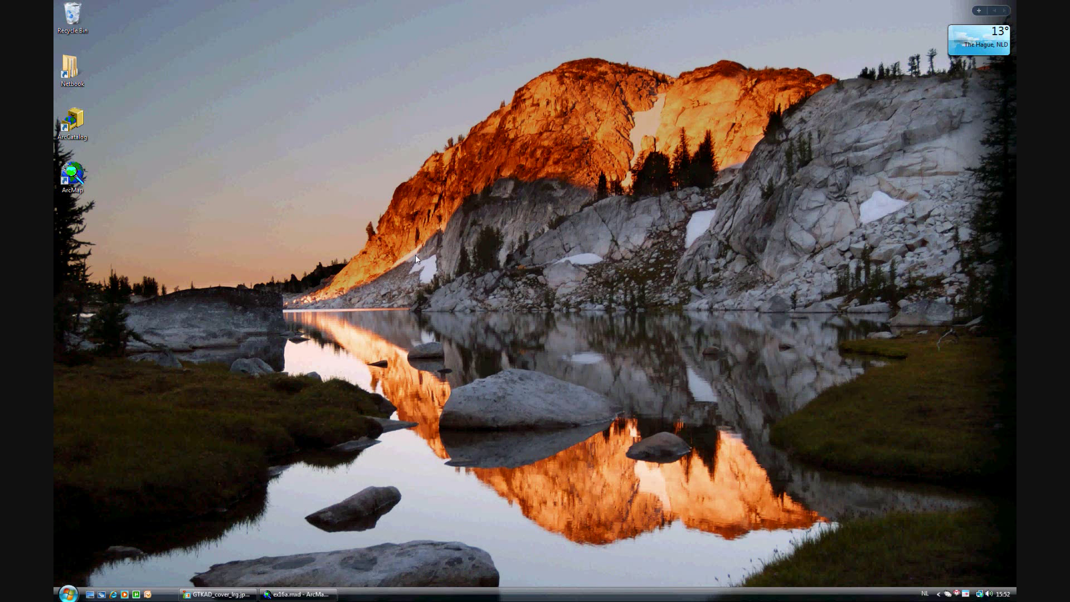
pyautogui.moveTo(297, 595)
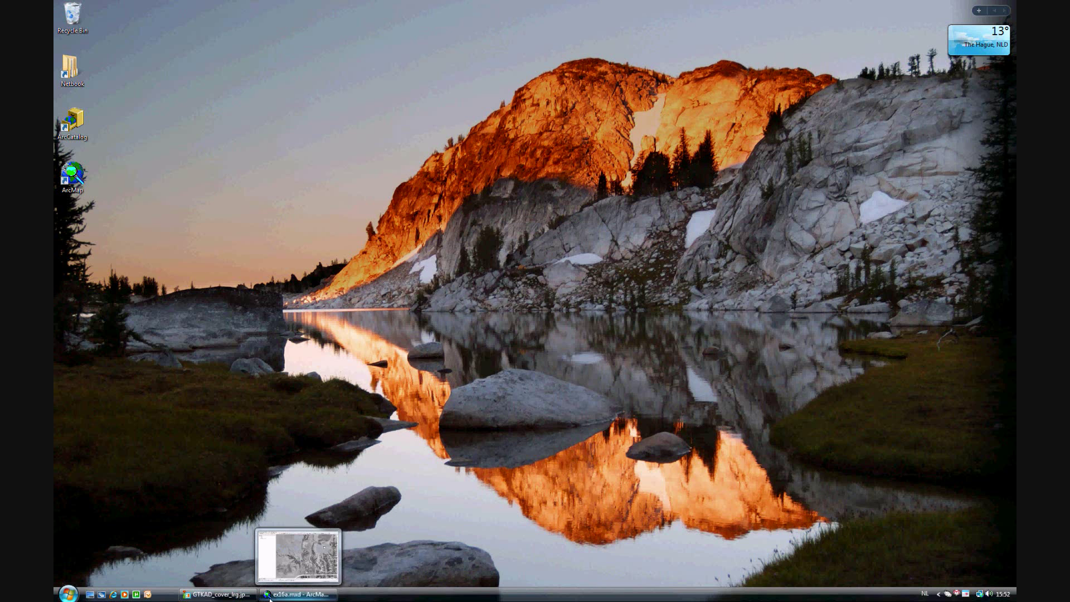
# Restore ArcMap and zoom to the First Parcel Site bookmark around parcels 2712 and 2718.
pyautogui.click(287, 597)
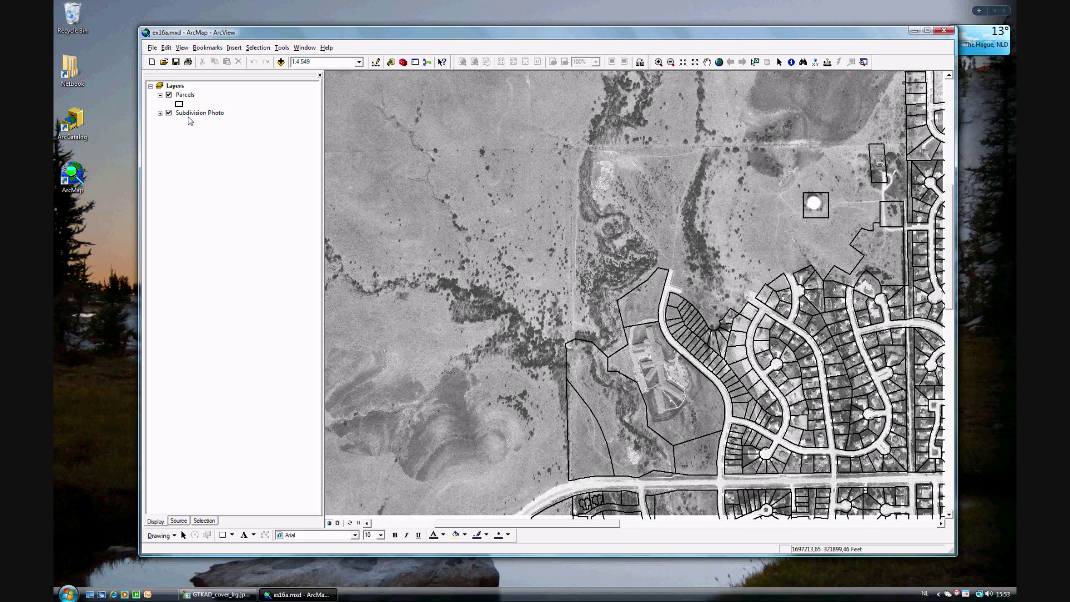
pyautogui.click(207, 47)
pyautogui.click(215, 84)
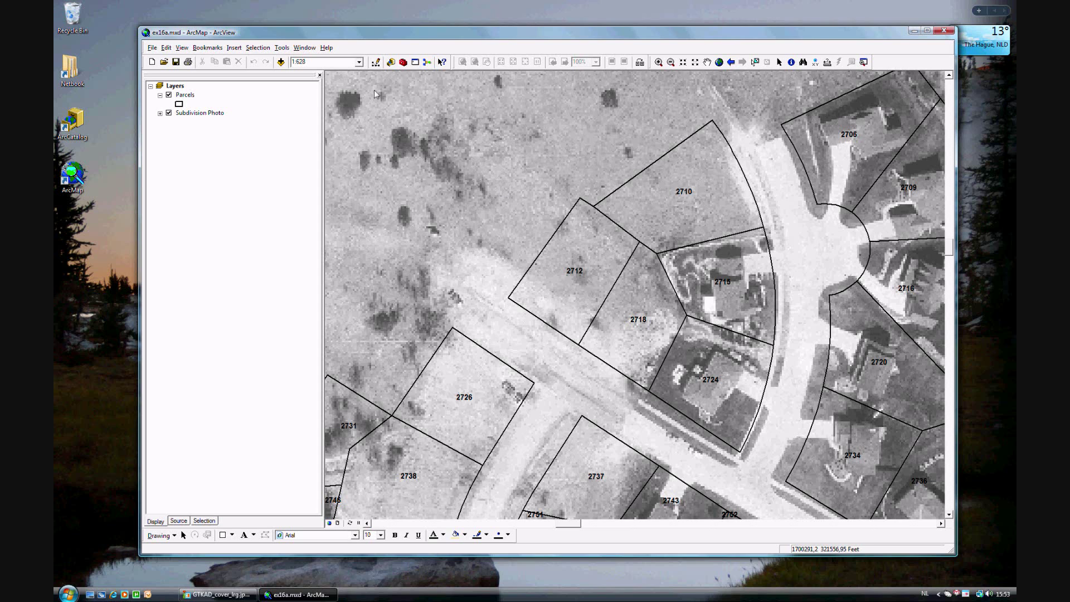
# Start editing the Parcels layer and select parcels 2712 and 2718.
pyautogui.click(375, 62)
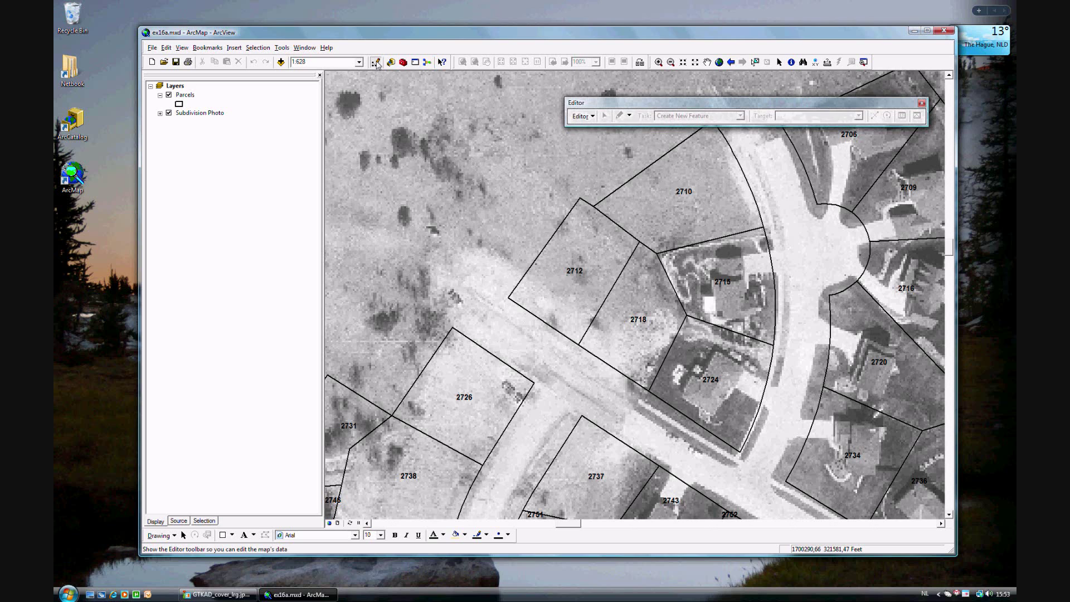
pyautogui.click(592, 118)
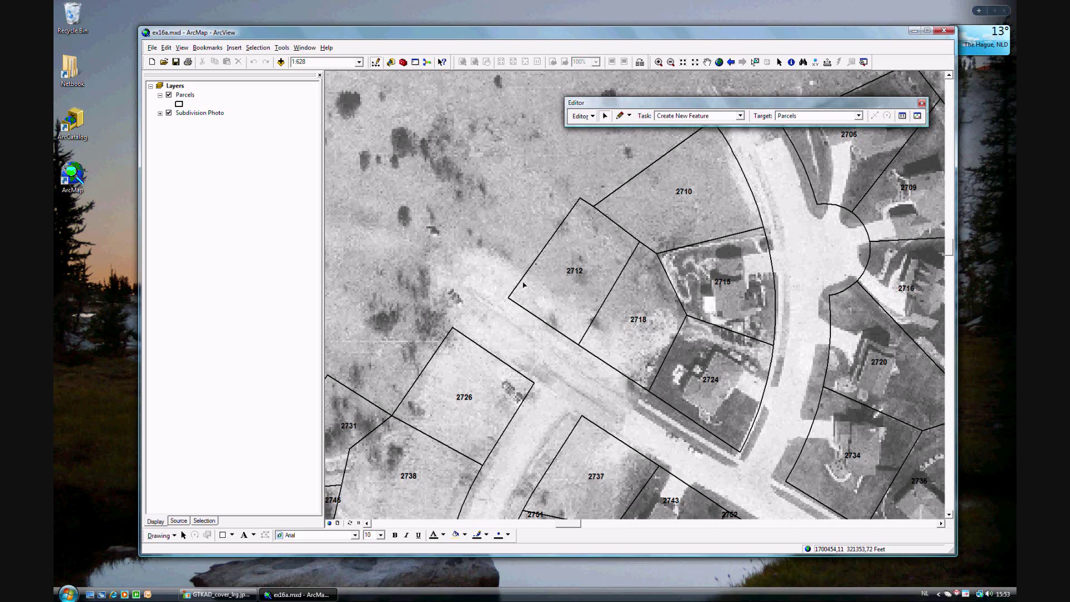
pyautogui.click(573, 282)
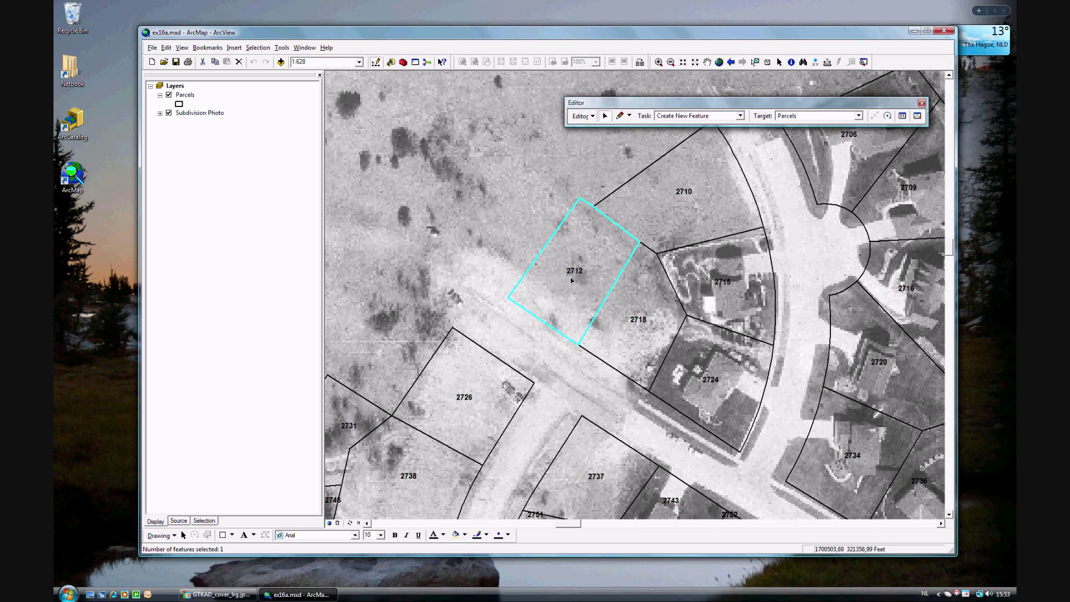
pyautogui.keyDown('shift'); pyautogui.click(639, 326); pyautogui.keyUp('shift')
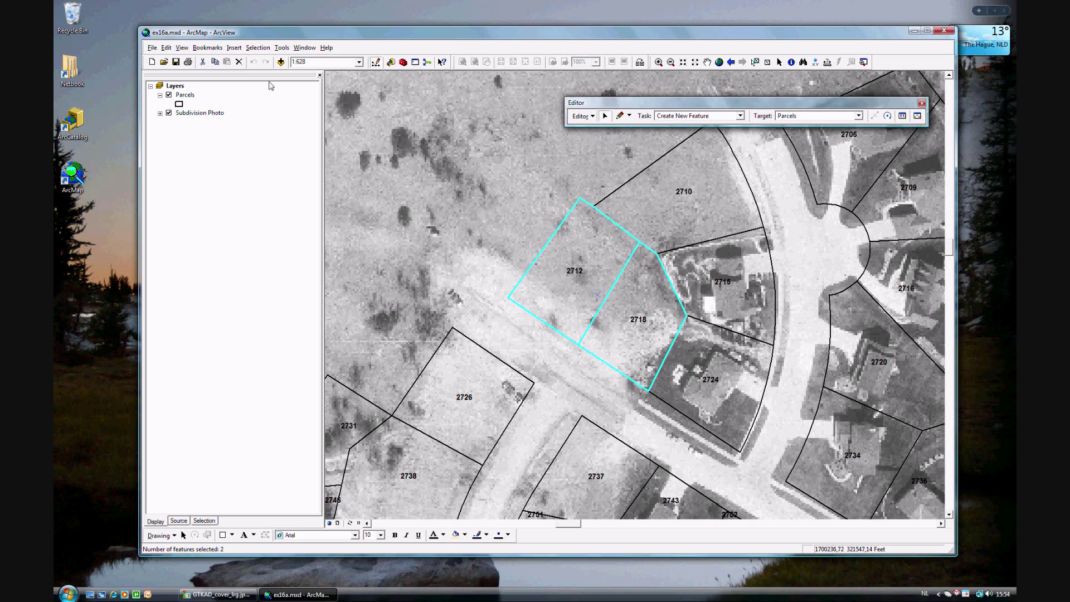
# Delete the two selected parcels and save the edits.
pyautogui.click(239, 63)
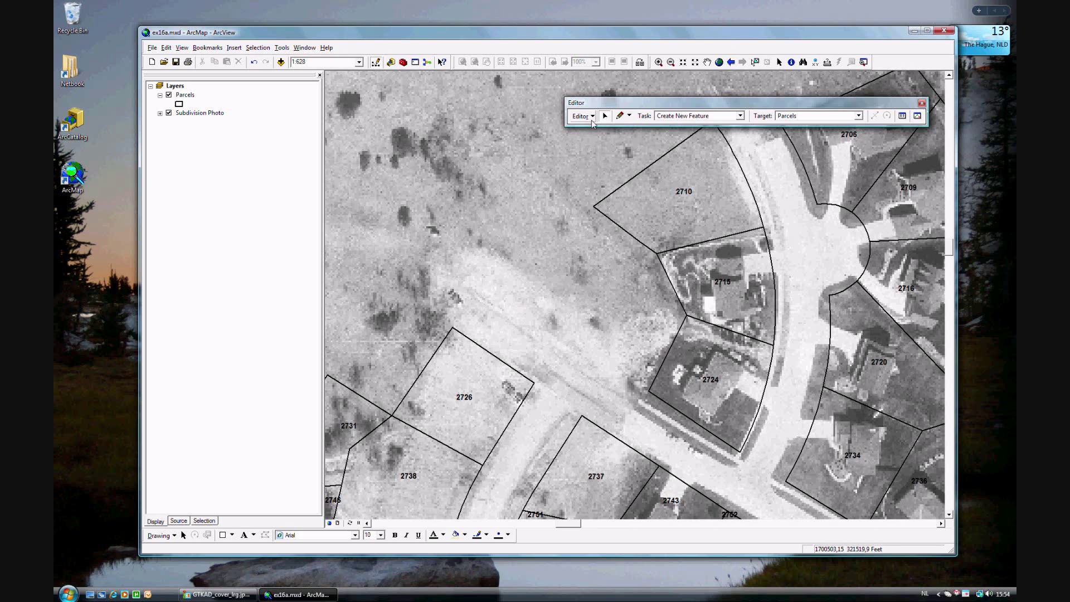
pyautogui.click(592, 117)
pyautogui.click(599, 153)
# Go to the Second Parcel Site bookmark, then the Proposed Drainage Change bookmark.
pyautogui.click(207, 48)
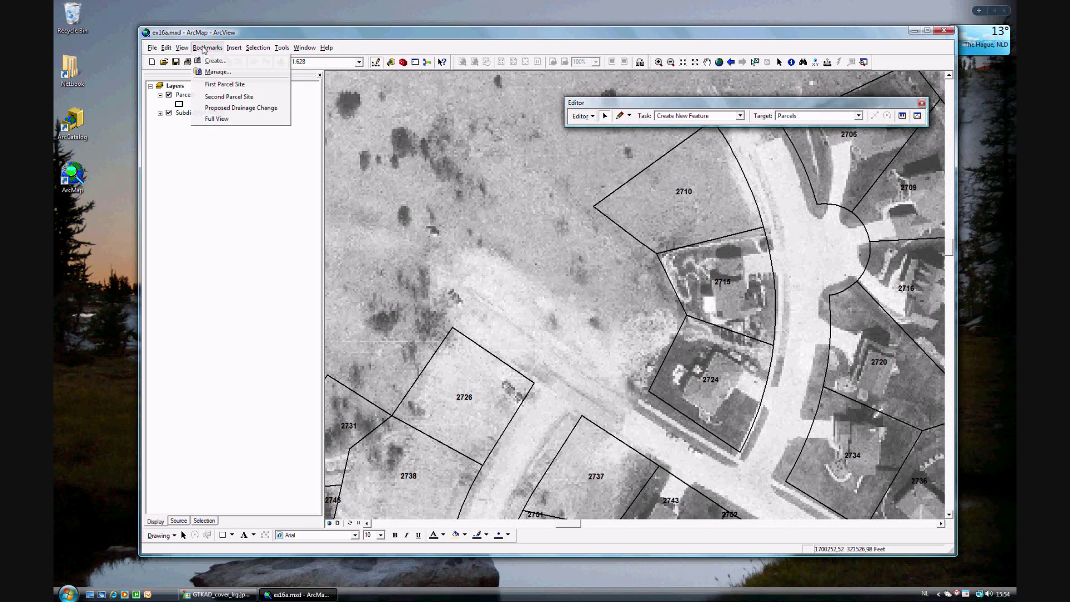
pyautogui.click(222, 101)
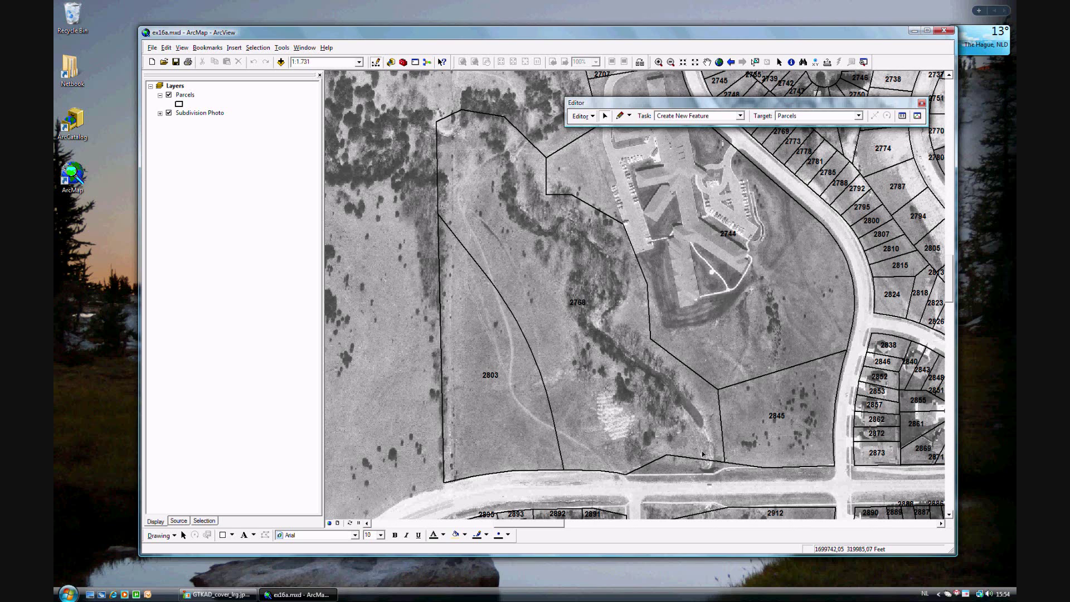
pyautogui.click(208, 47)
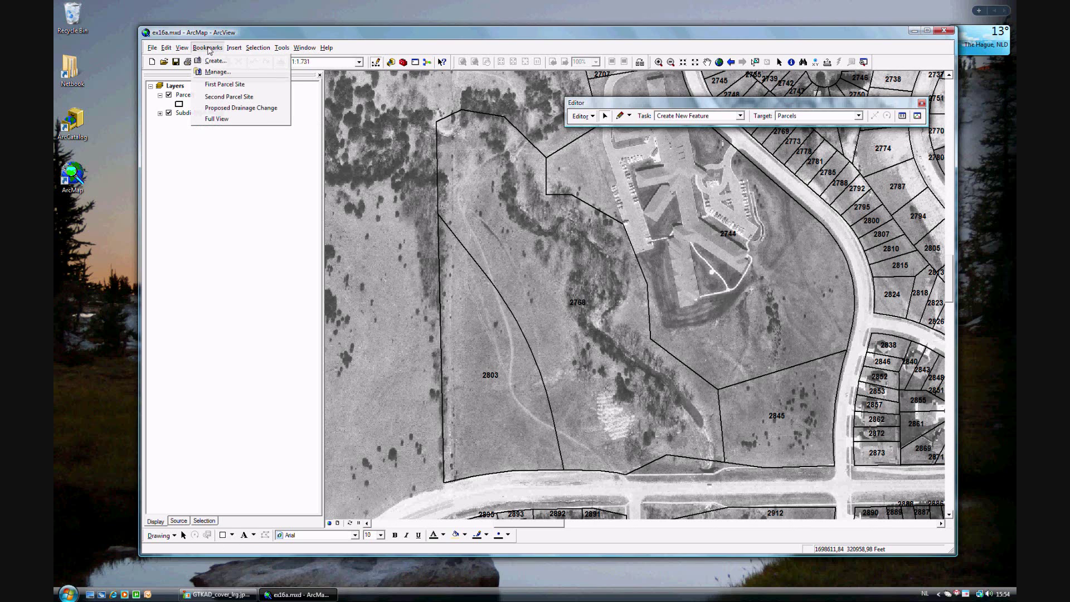
pyautogui.click(239, 108)
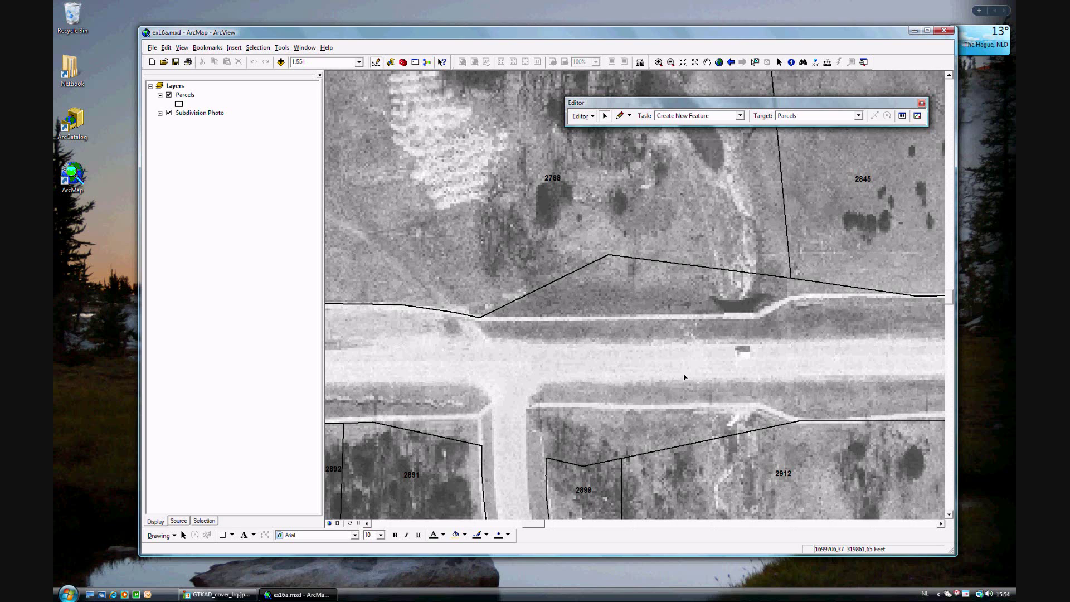
# Drag a vertex of parcel 2768's boundary down onto the road edge.
pyautogui.click(605, 117)
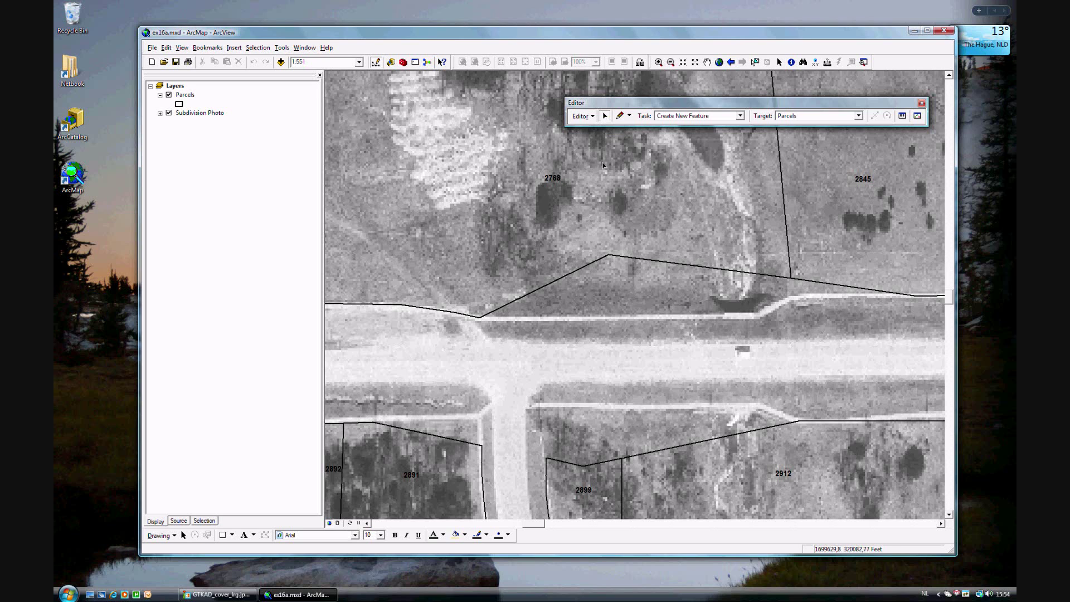
pyautogui.doubleClick(609, 258)
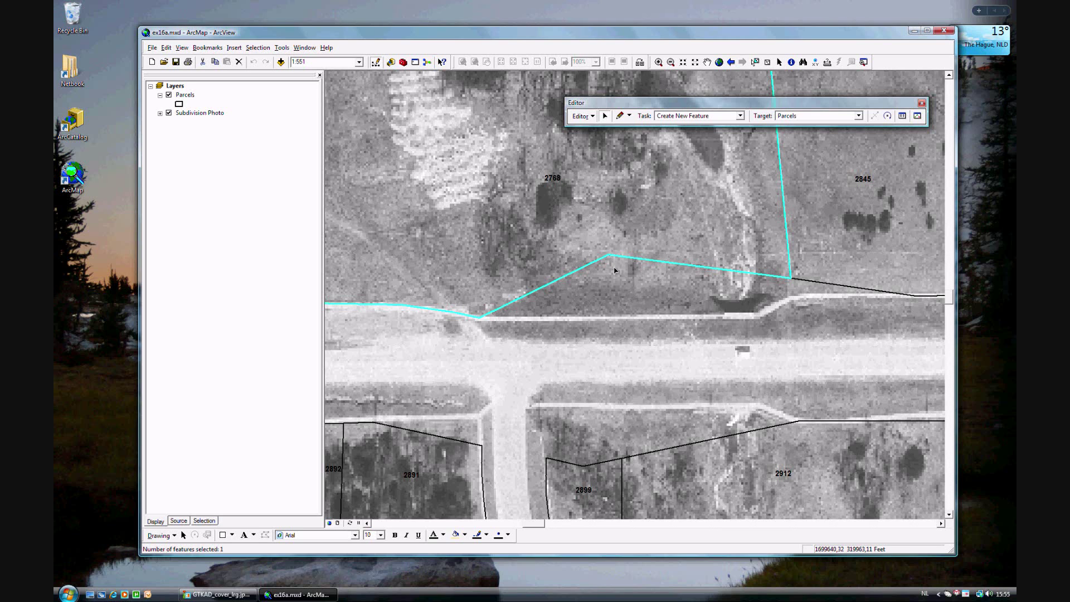
pyautogui.doubleClick(610, 259)
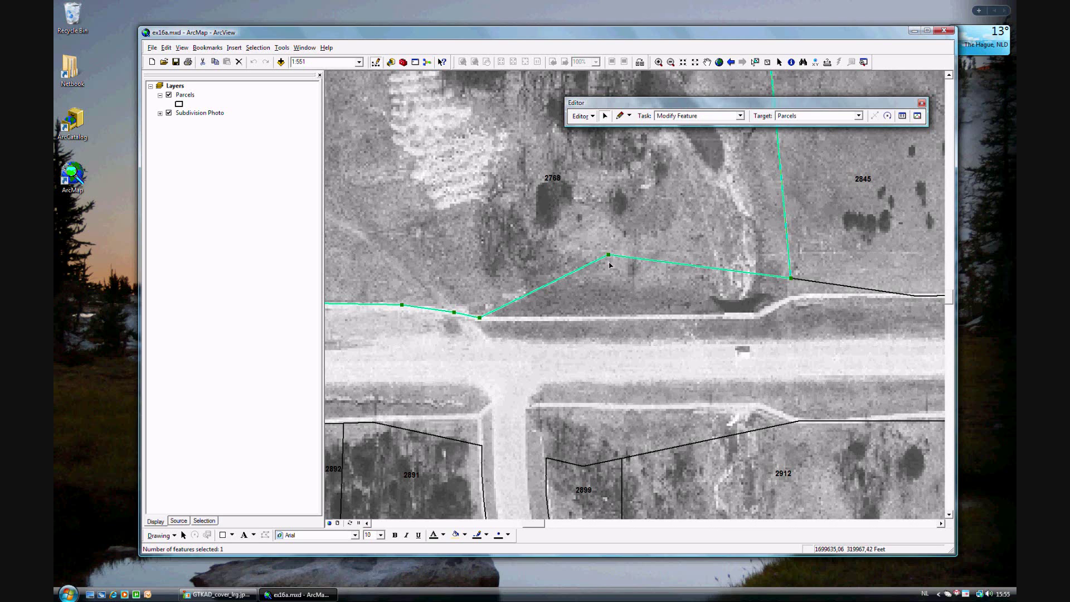
pyautogui.moveTo(609, 256); pyautogui.dragTo(618, 317)
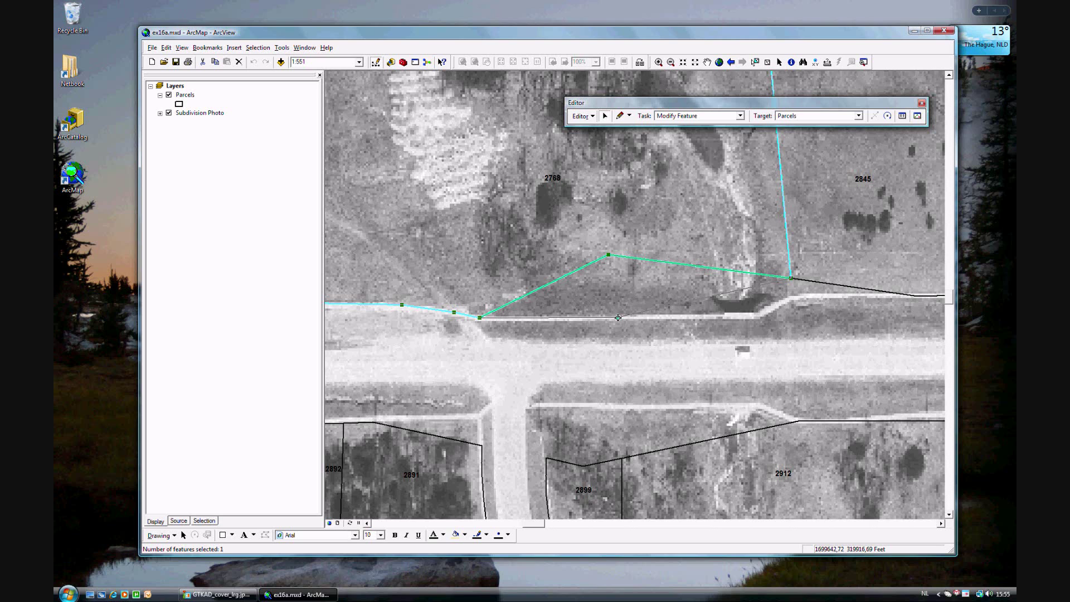
pyautogui.moveTo(618, 318); pyautogui.dragTo(618, 318)
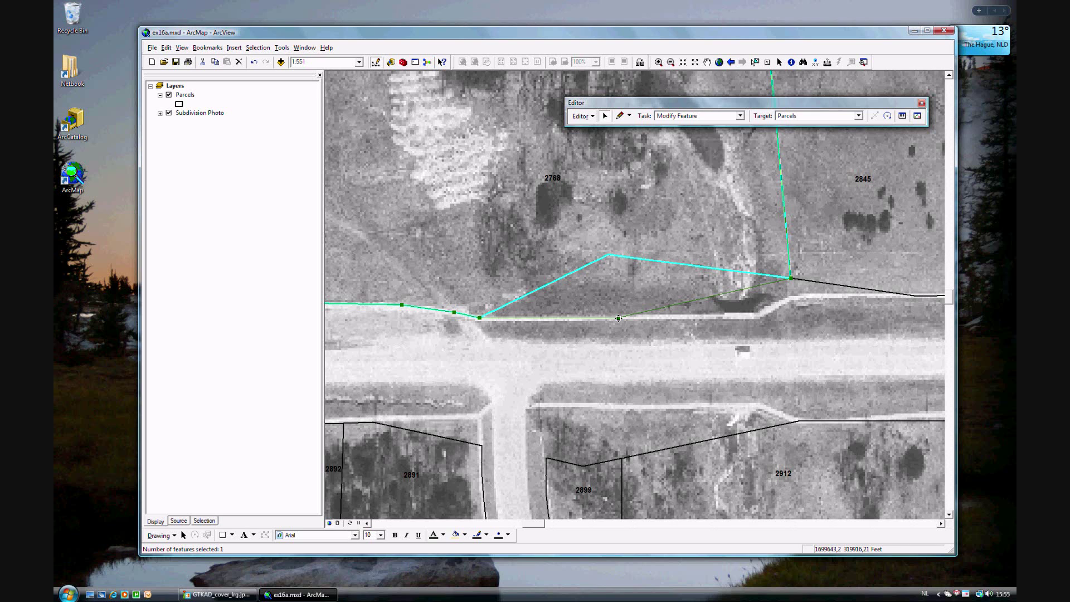
# Insert a new boundary vertex, place it on the road edge, and finish the sketch.
pyautogui.rightClick(747, 292)
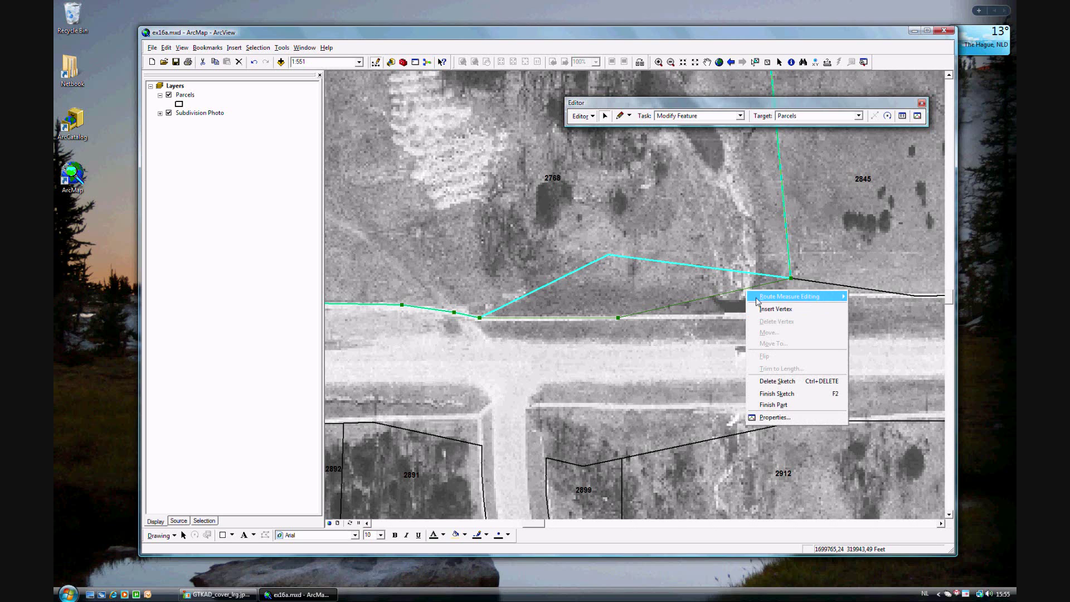
pyautogui.click(764, 311)
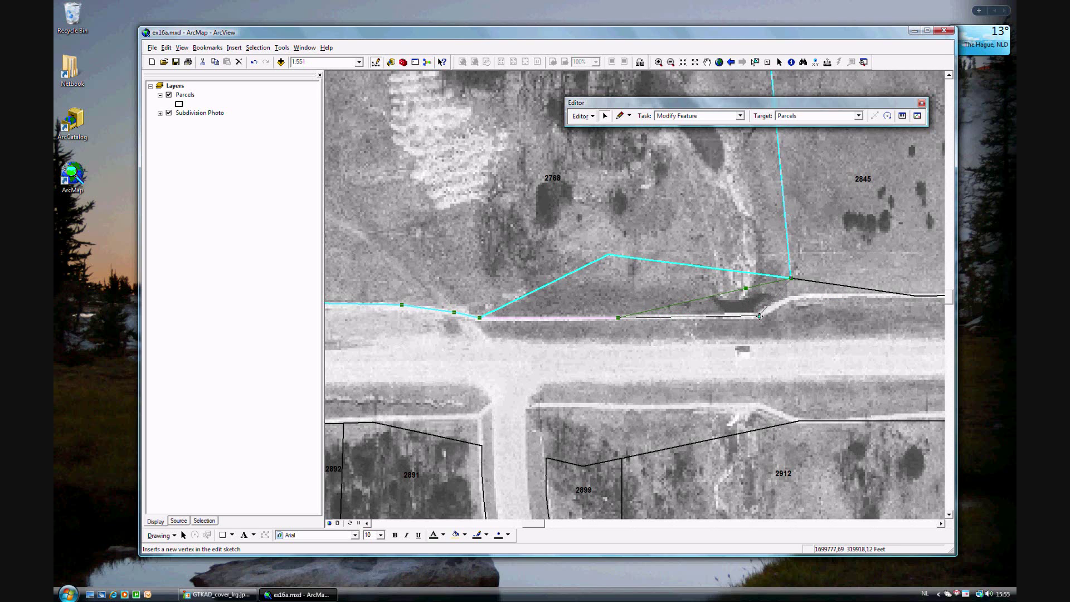
pyautogui.moveTo(758, 316); pyautogui.dragTo(759, 317)
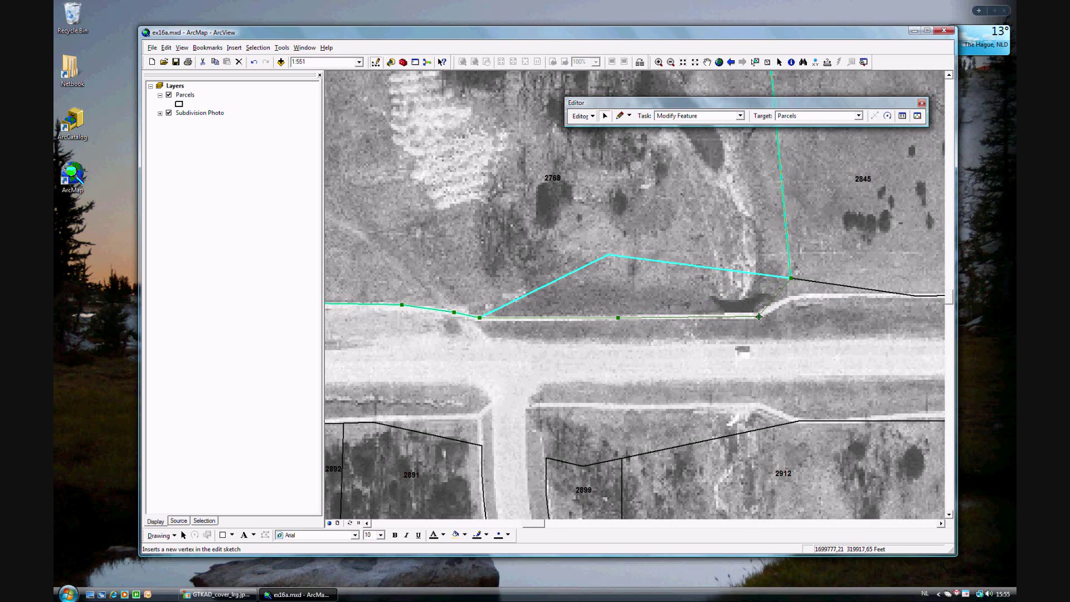
pyautogui.press('F2')
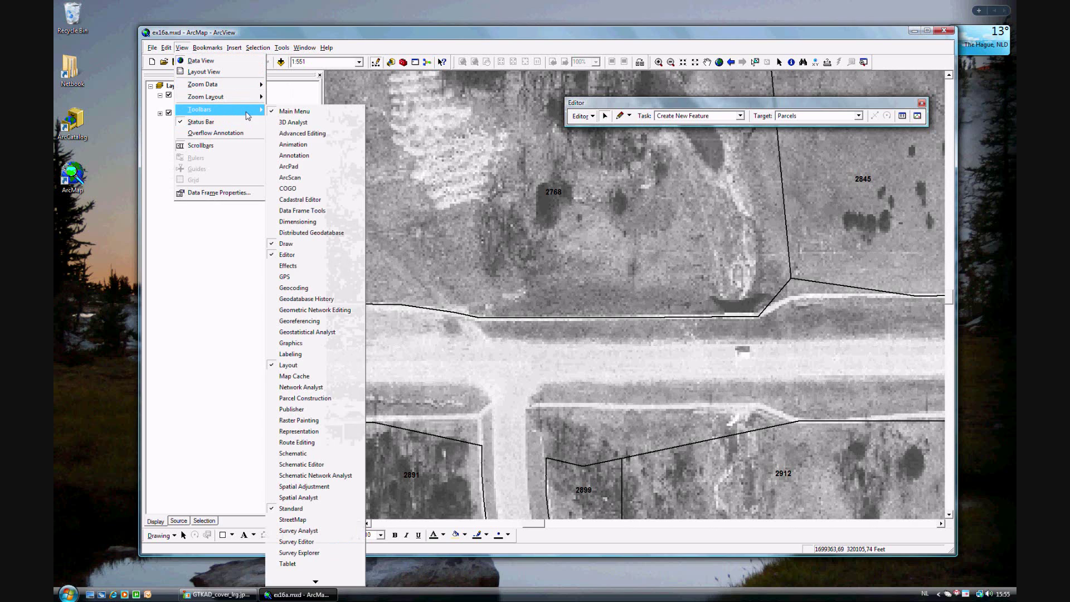
pyautogui.moveTo(201, 109)
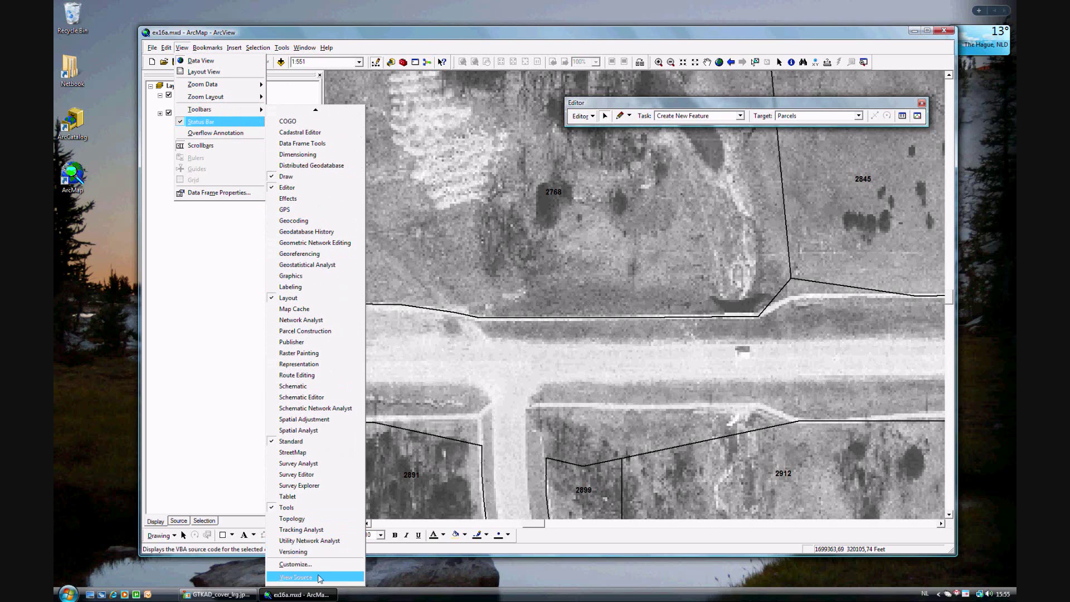
# Add the Topology toolbar and include the Parcels layer in the map topology.
pyautogui.click(552, 391)
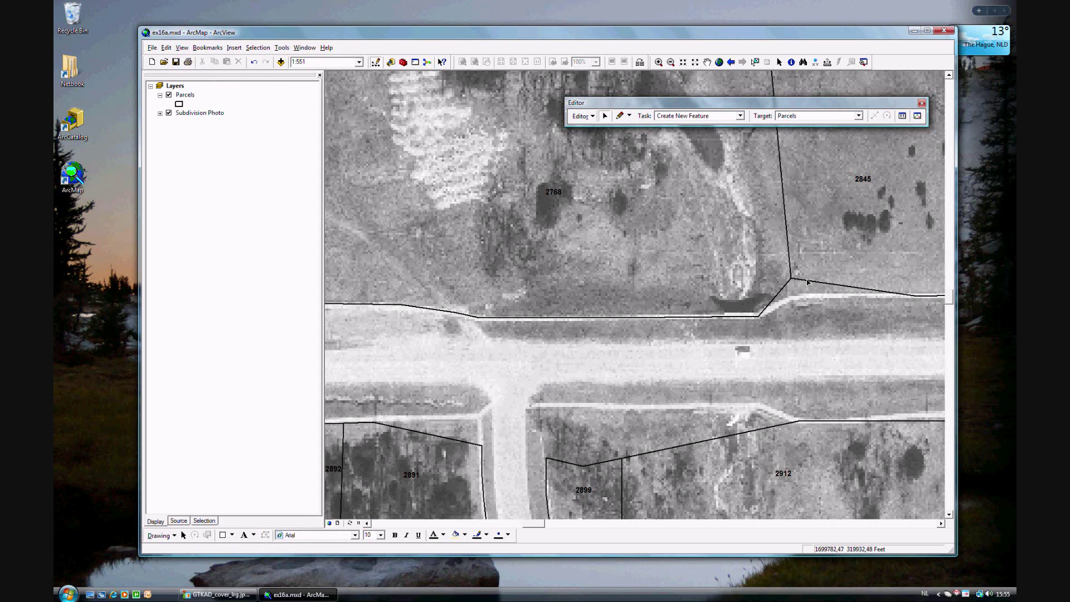
pyautogui.rightClick(890, 67)
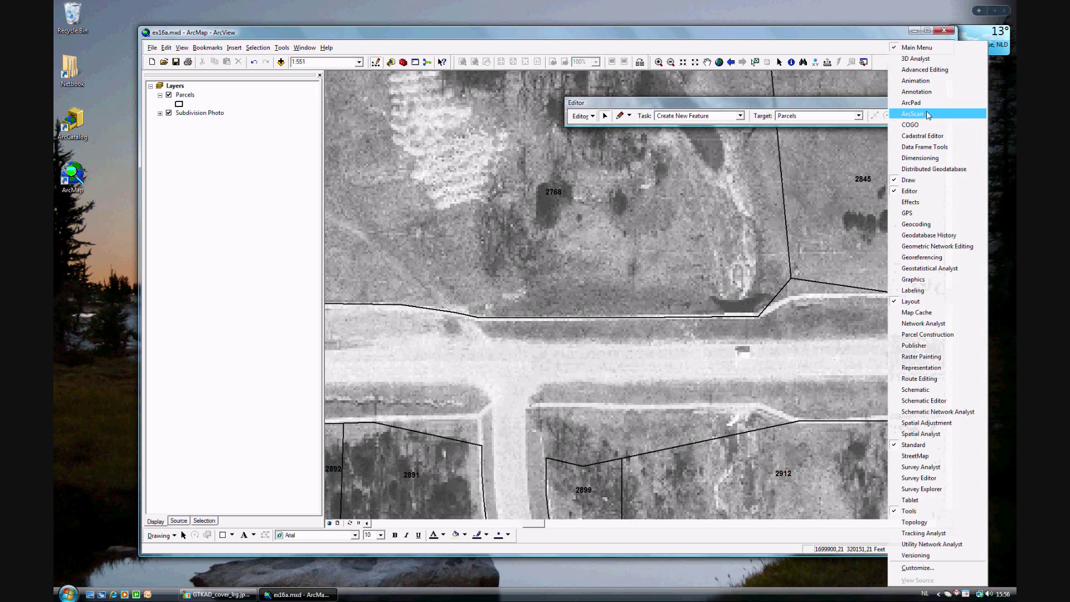
pyautogui.click(915, 522)
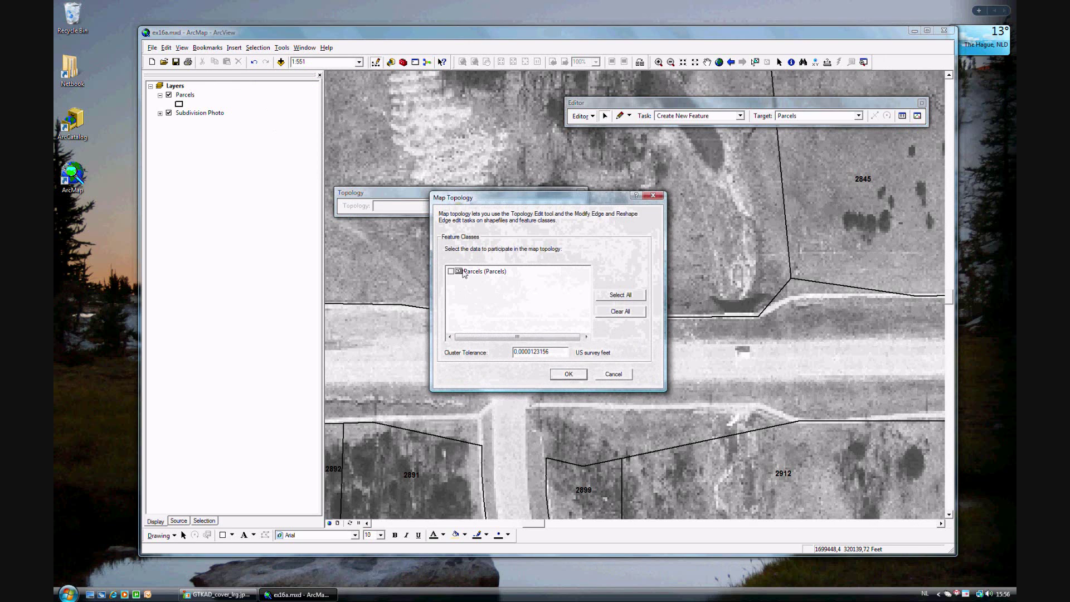
pyautogui.click(450, 272)
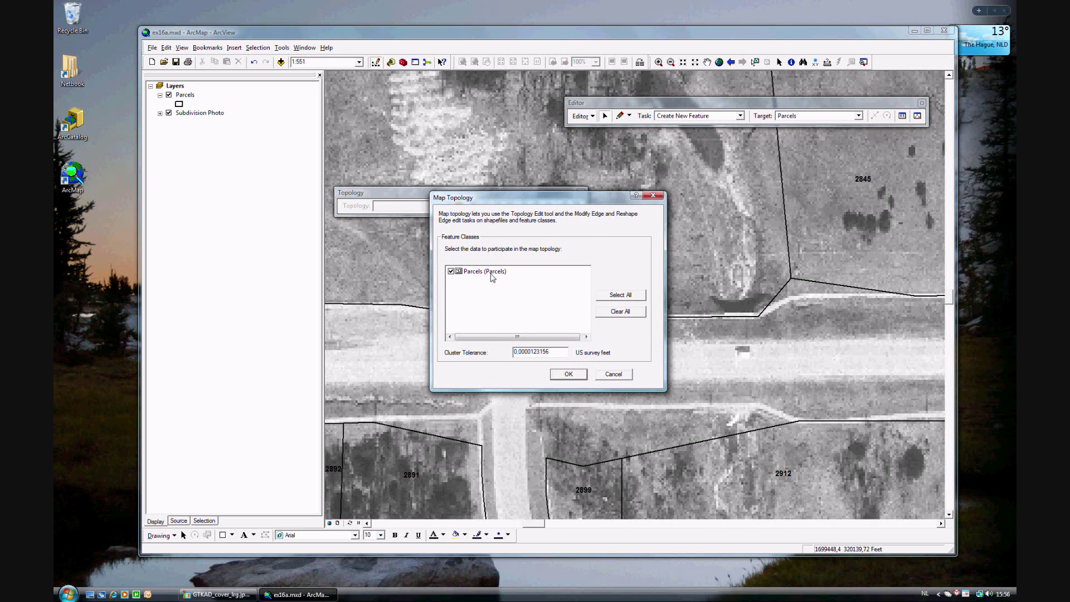
pyautogui.click(569, 375)
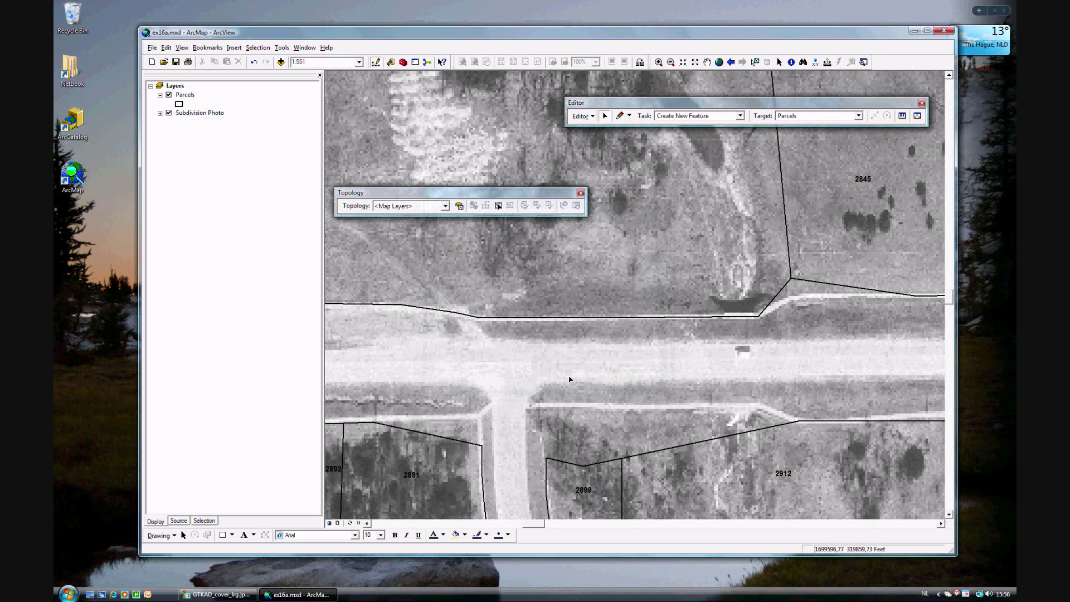
# Drag the shared 2768/2845 corner onto the road edge, then close the Topology toolbar.
pyautogui.click(499, 210)
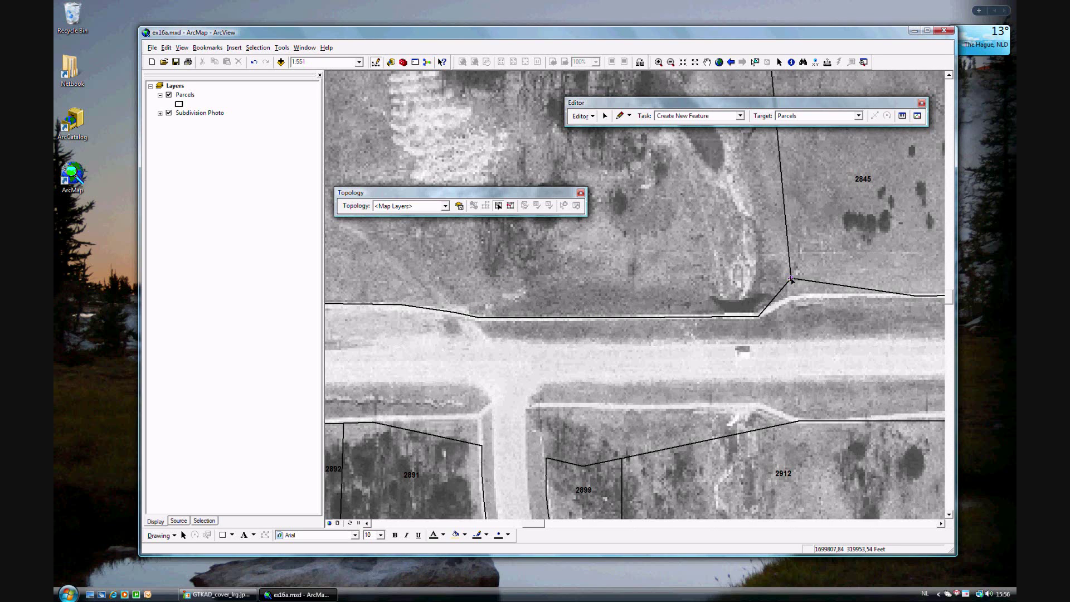
pyautogui.moveTo(792, 281); pyautogui.dragTo(793, 296)
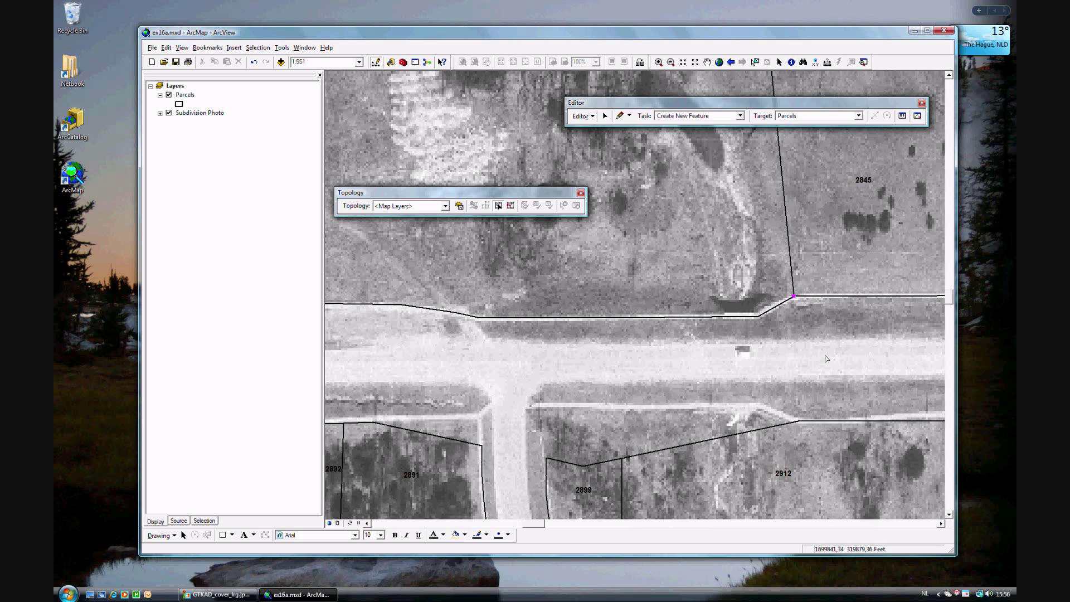
pyautogui.click(581, 196)
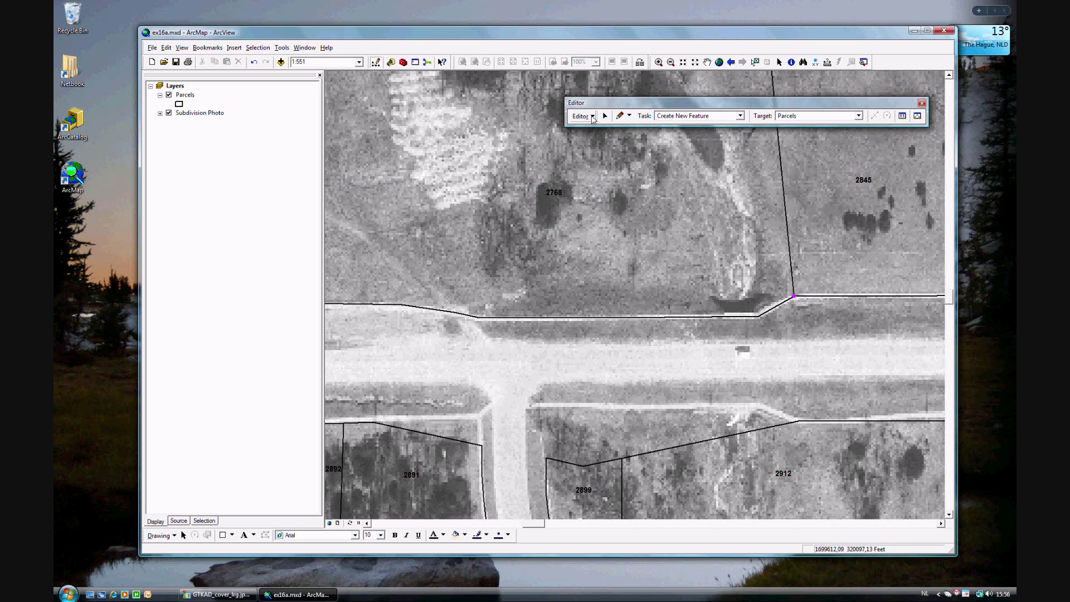